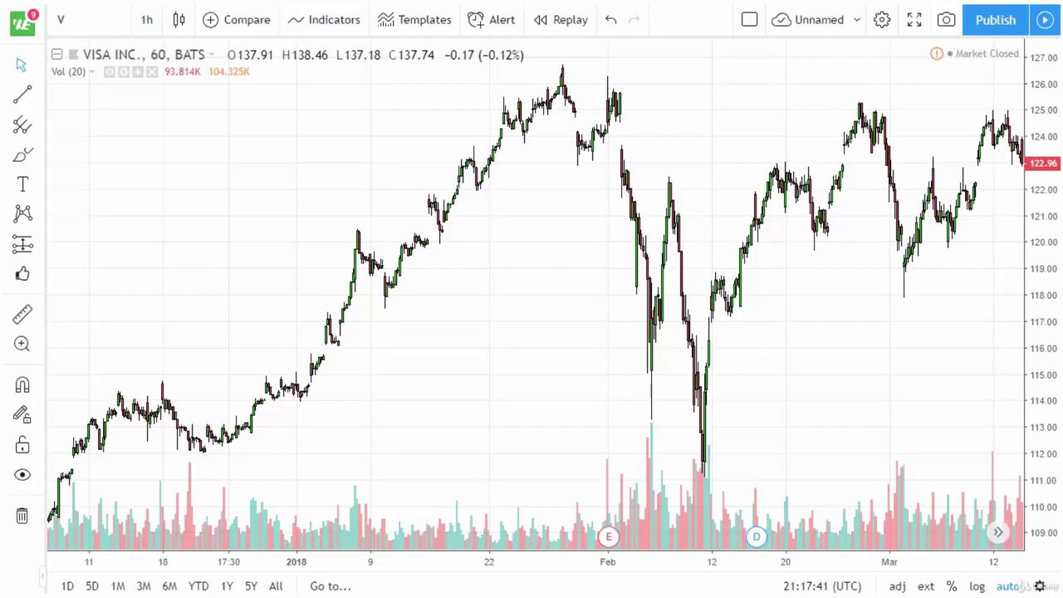
Step: Brush two pairs of diverging upper and lower lines for two megaphone outlines
left_click_drag(149, 147, 308, 89)
left_click_drag(160, 197, 297, 248)
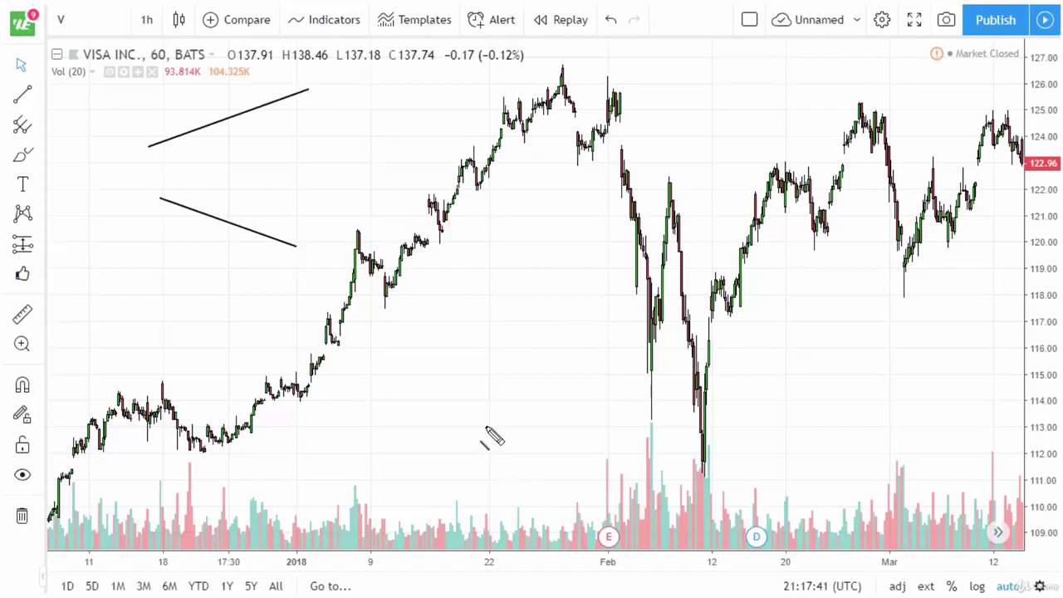
left_click_drag(428, 407, 616, 338)
left_click_drag(448, 475, 486, 482)
left_click_drag(536, 507, 628, 520)
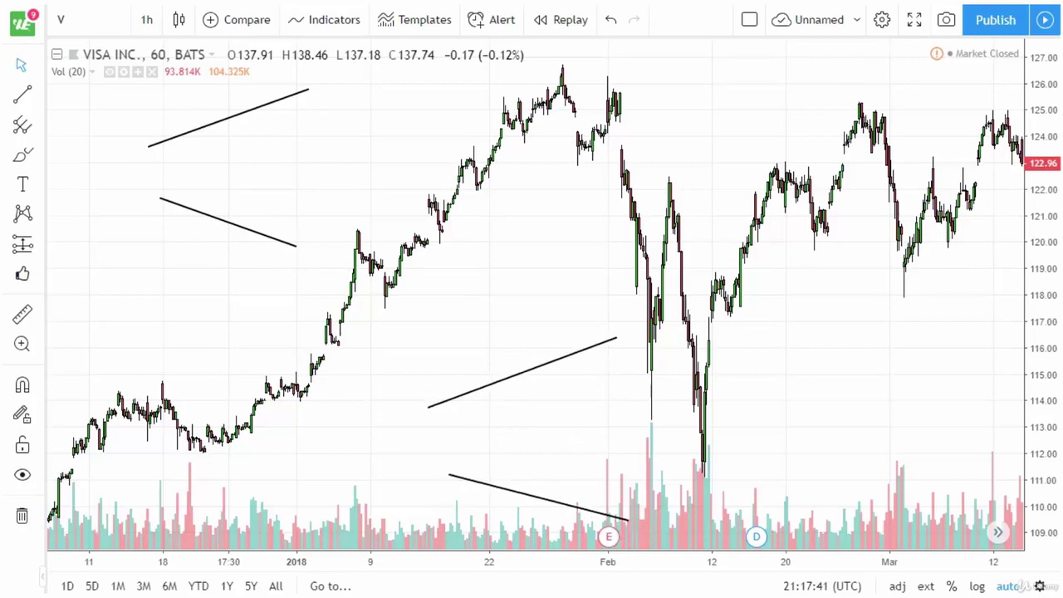
Step: Sketch zigzag price swings between the lines of both megaphones
mouse_move(161, 149)
left_mouse_down()
mouse_move(192, 172)
mouse_move(181, 134)
left_mouse_up()
mouse_move(164, 154)
left_mouse_down()
mouse_move(190, 166)
mouse_move(213, 201)
mouse_move(250, 158)
mouse_move(263, 173)
mouse_move(287, 167)
mouse_move(292, 245)
mouse_move(316, 98)
left_mouse_up()
mouse_move(440, 470)
left_mouse_down()
mouse_move(478, 475)
mouse_move(496, 392)
mouse_move(519, 483)
mouse_move(533, 376)
mouse_move(566, 498)
mouse_move(591, 355)
mouse_move(613, 510)
mouse_move(628, 358)
left_mouse_up()
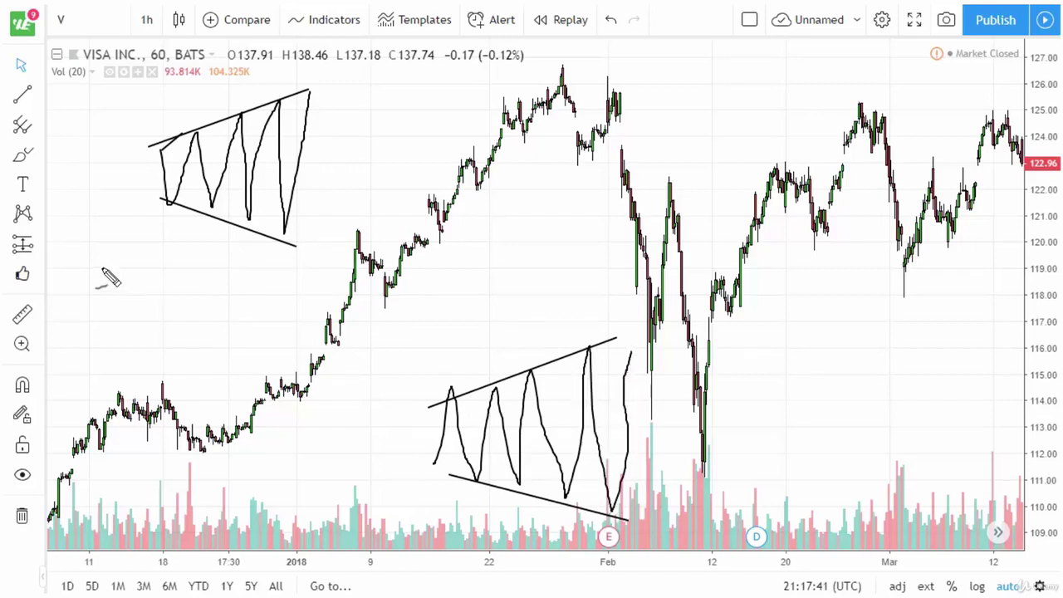
Step: Brush an uptrend arrow into the upper megaphone, a drop out of it, a decline into the lower one and an upside breakout
mouse_move(57, 284)
left_mouse_down()
mouse_move(135, 185)
mouse_move(124, 171)
mouse_move(146, 171)
mouse_move(153, 199)
left_mouse_up()
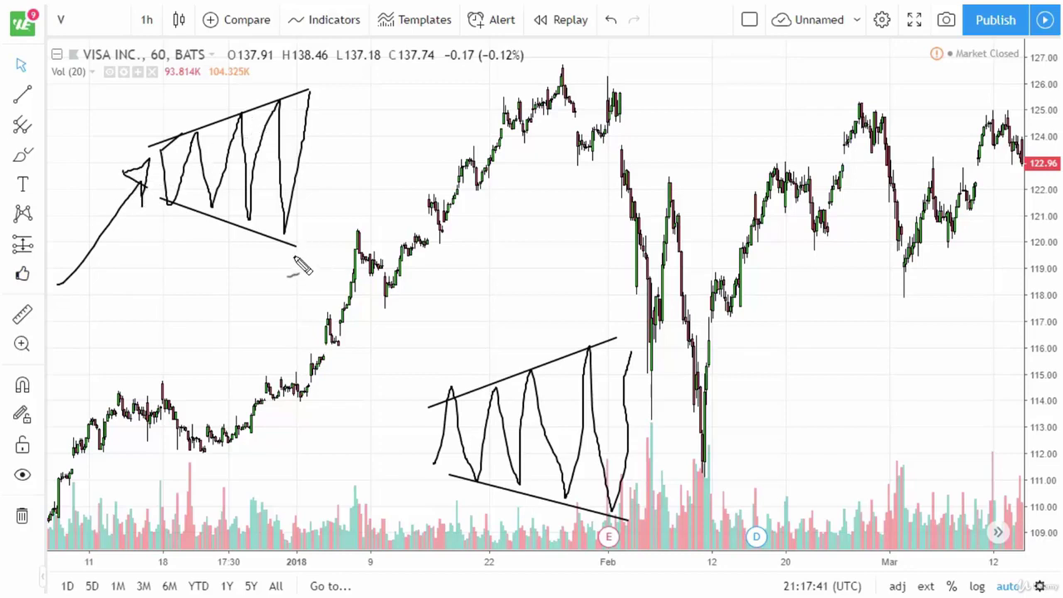
mouse_move(309, 93)
left_mouse_down()
mouse_move(320, 359)
mouse_move(346, 357)
left_mouse_up()
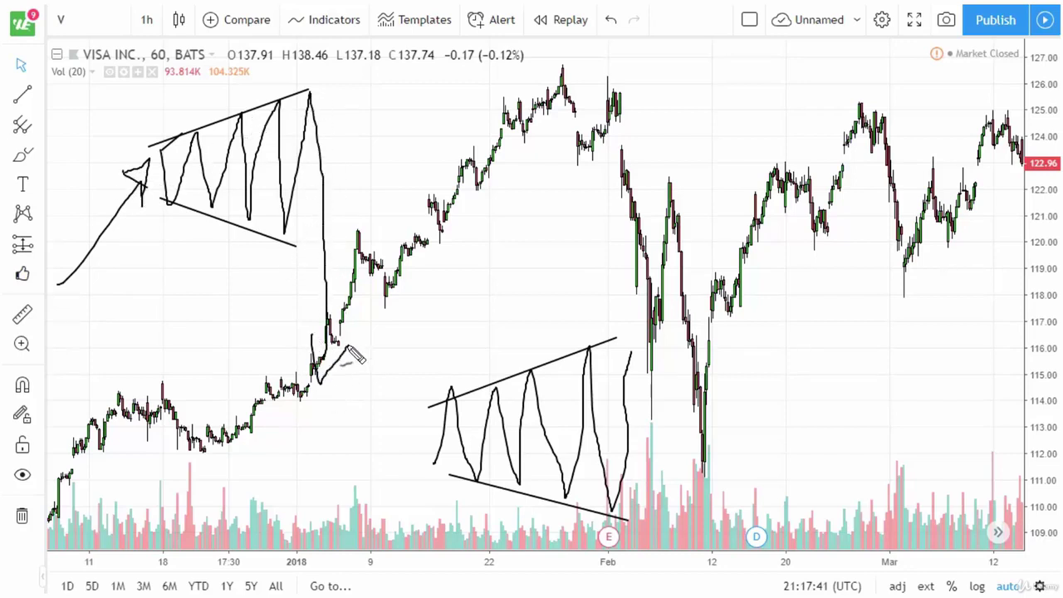
mouse_move(370, 240)
left_mouse_down()
mouse_move(400, 427)
mouse_move(419, 405)
left_mouse_up()
mouse_move(631, 353)
left_mouse_down()
mouse_move(728, 98)
mouse_move(734, 122)
mouse_move(689, 105)
left_mouse_up()
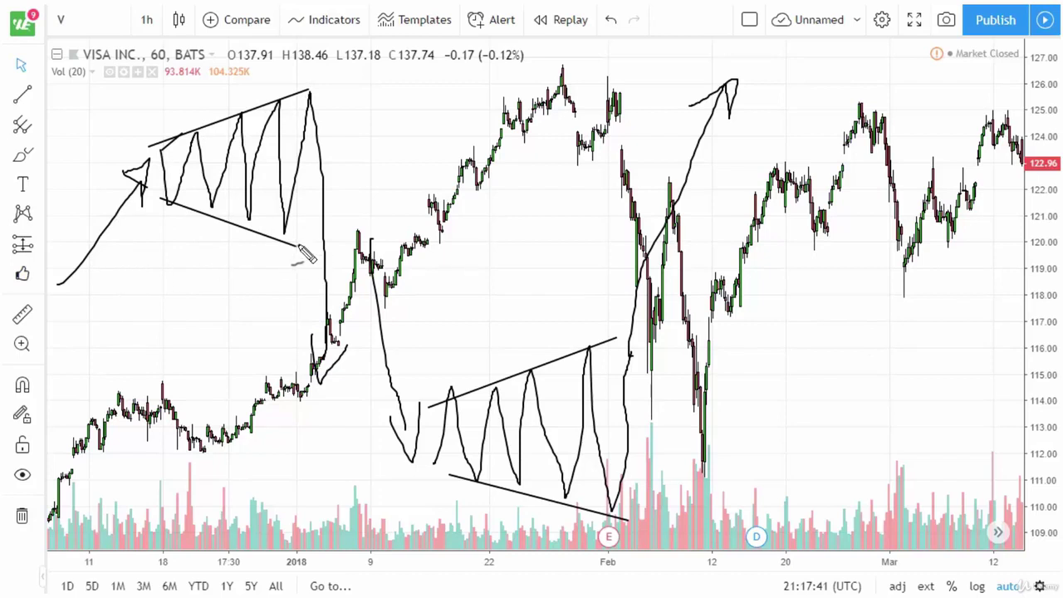
Step: Extend the upper megaphone's lower line, add a curving path to its right and another inner swing
left_click_drag(295, 248, 347, 270)
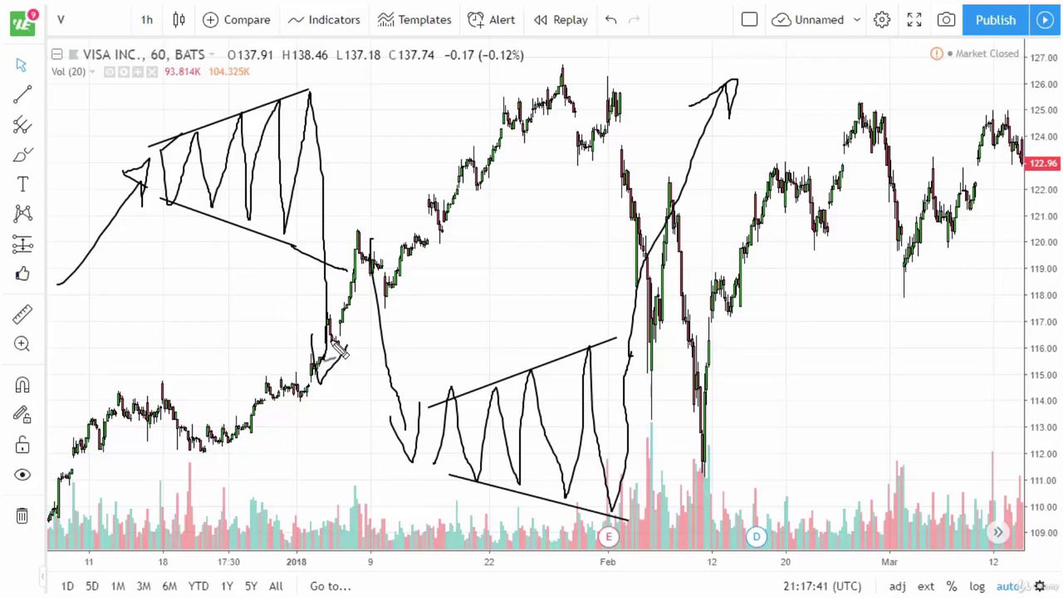
mouse_move(322, 87)
left_mouse_down()
mouse_move(390, 205)
mouse_move(339, 245)
left_mouse_up()
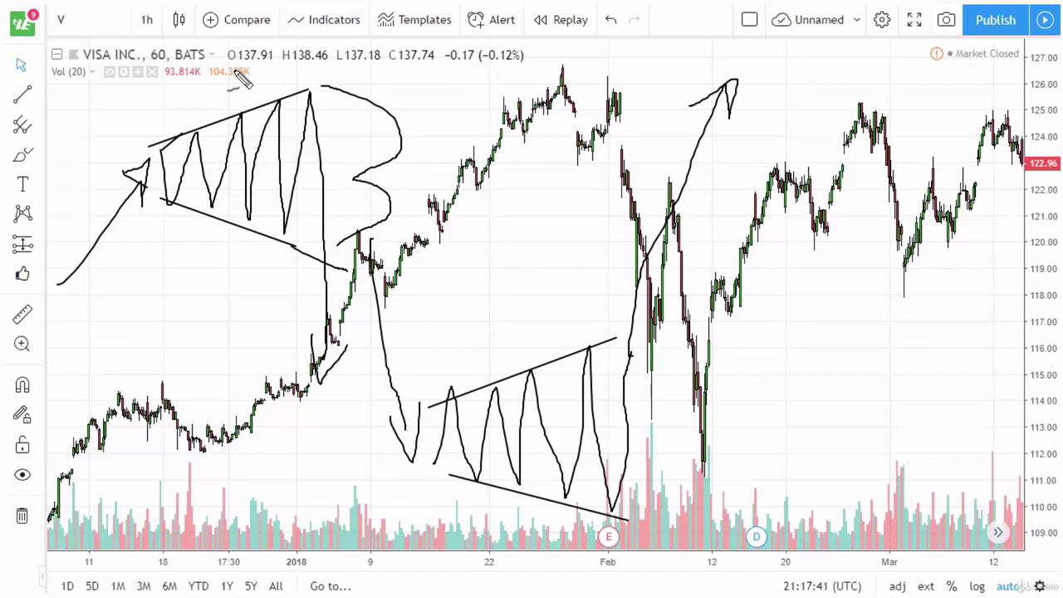
mouse_move(178, 208)
left_mouse_down()
mouse_move(181, 149)
mouse_move(187, 186)
mouse_move(181, 141)
mouse_move(173, 199)
left_mouse_up()
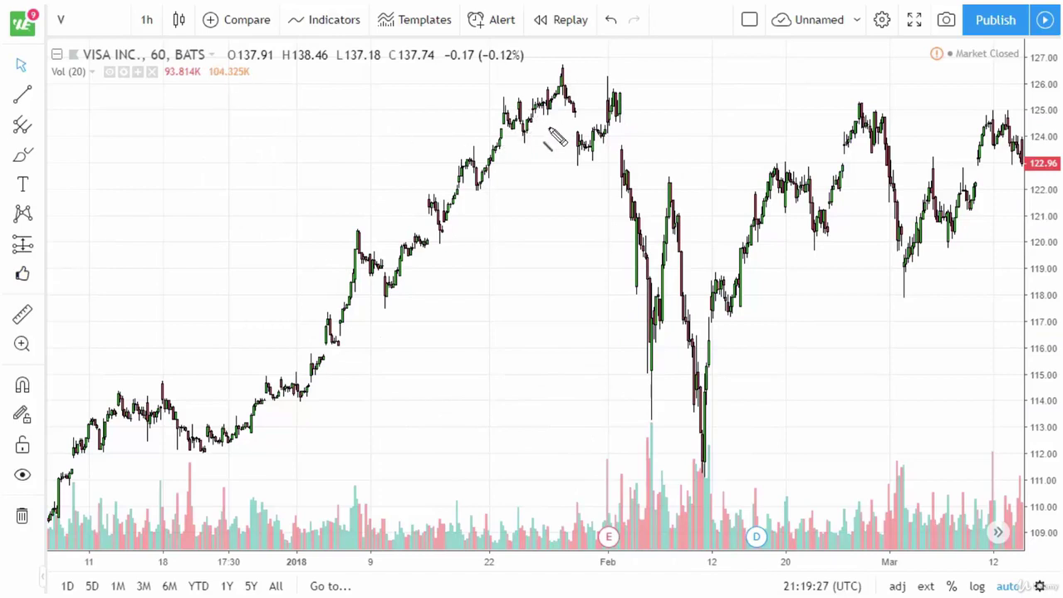
left_click_drag(502, 132, 594, 172)
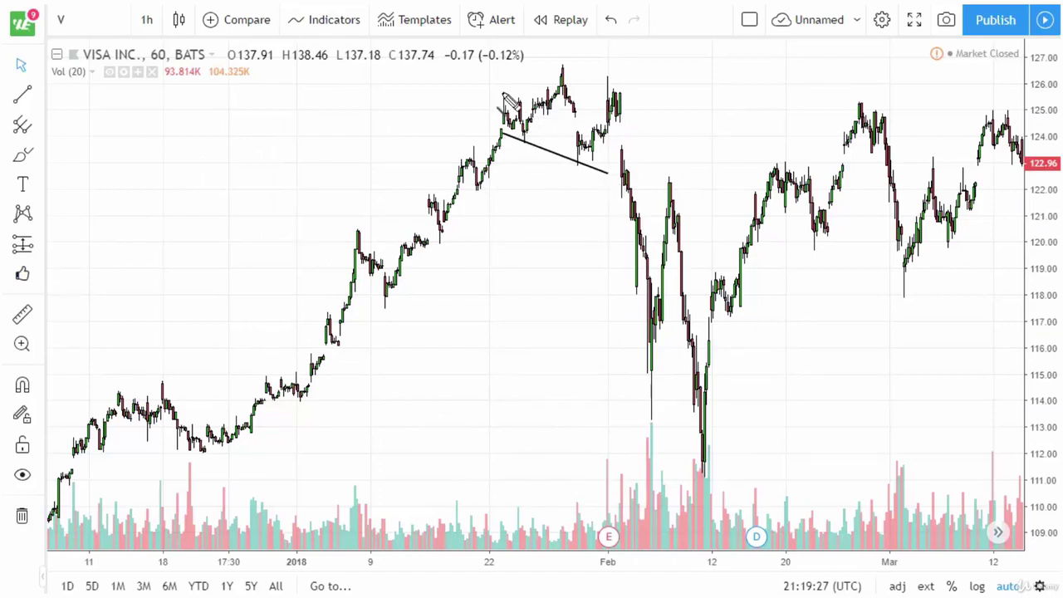
left_click_drag(497, 104, 592, 59)
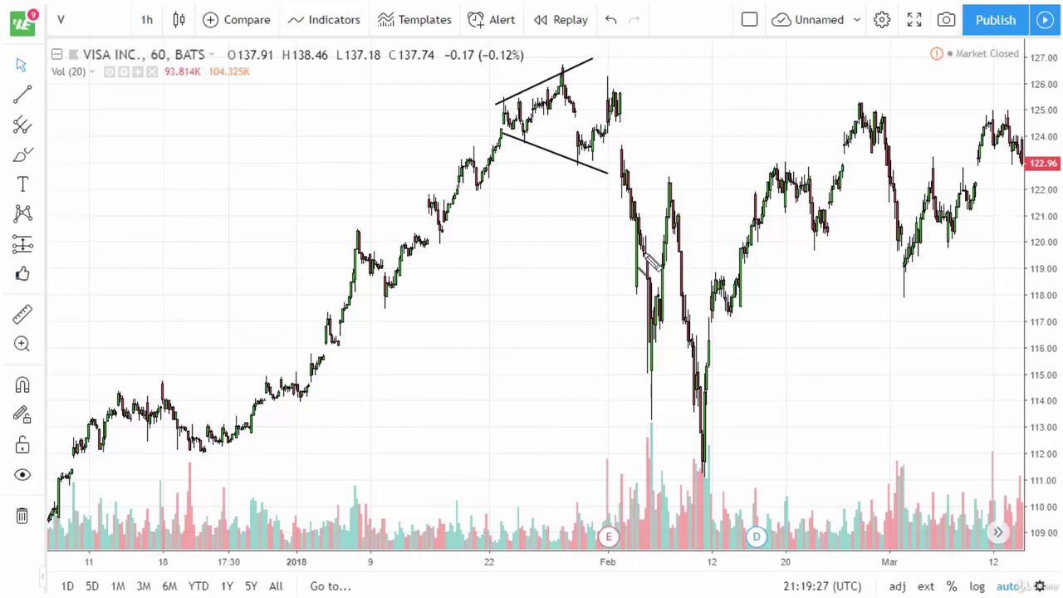
mouse_move(316, 407)
left_mouse_down()
mouse_move(490, 189)
mouse_move(512, 144)
left_mouse_up()
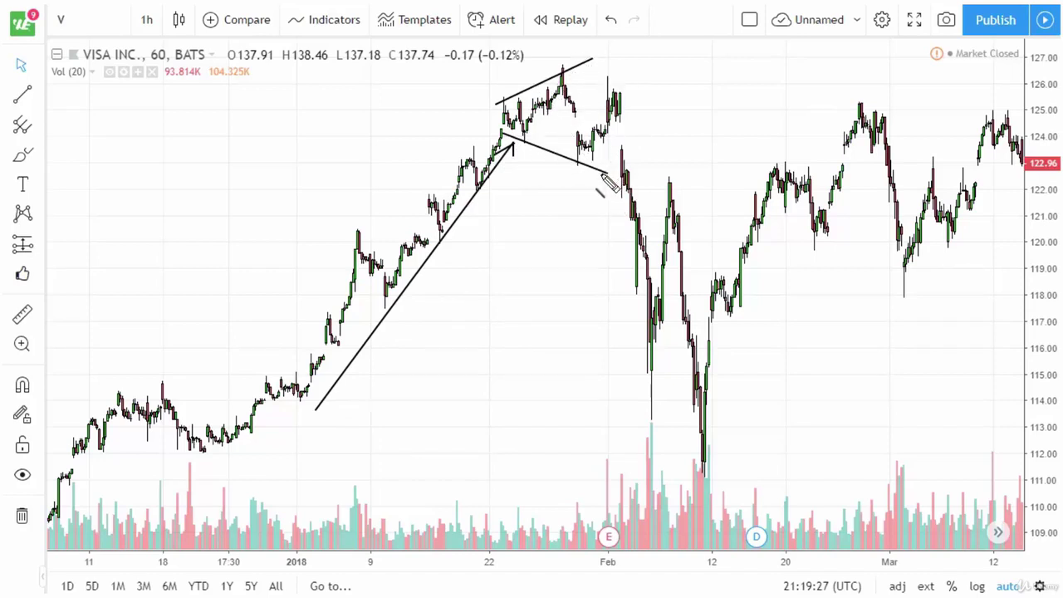
left_click_drag(495, 130, 656, 195)
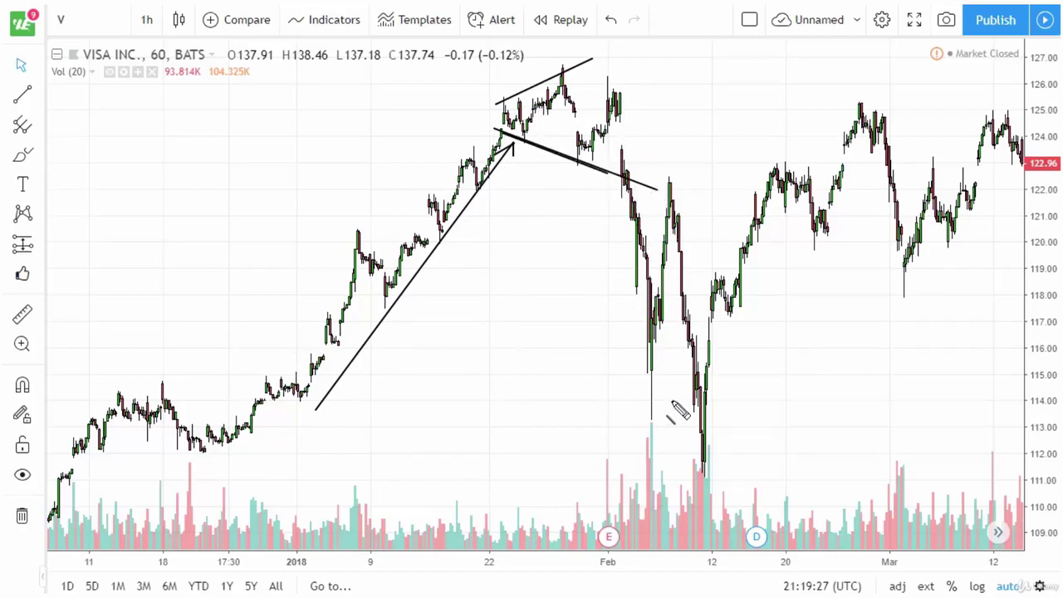
left_click_drag(179, 423, 675, 427)
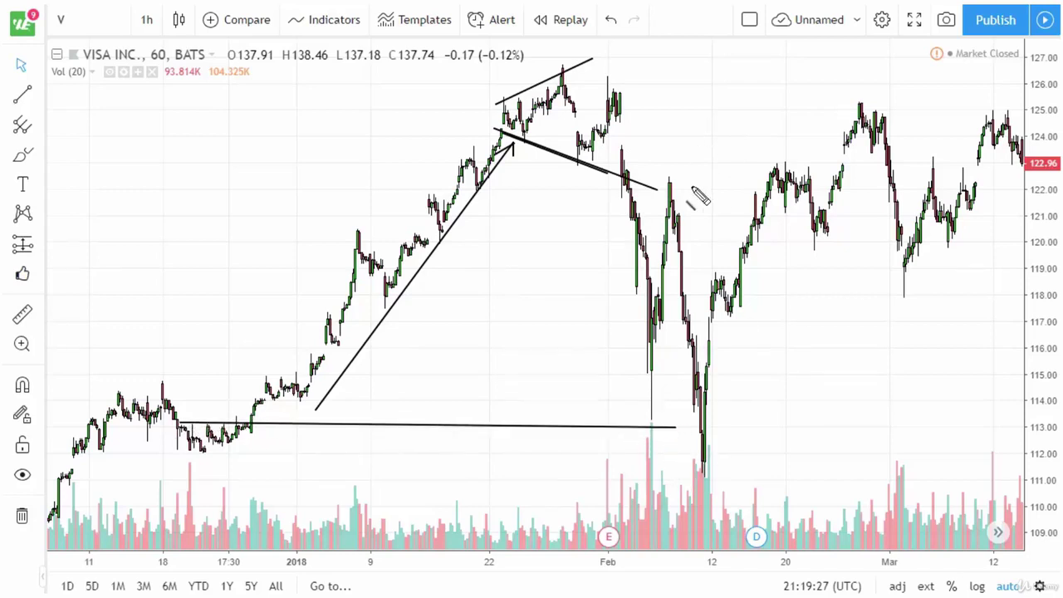
left_click_drag(499, 131, 700, 197)
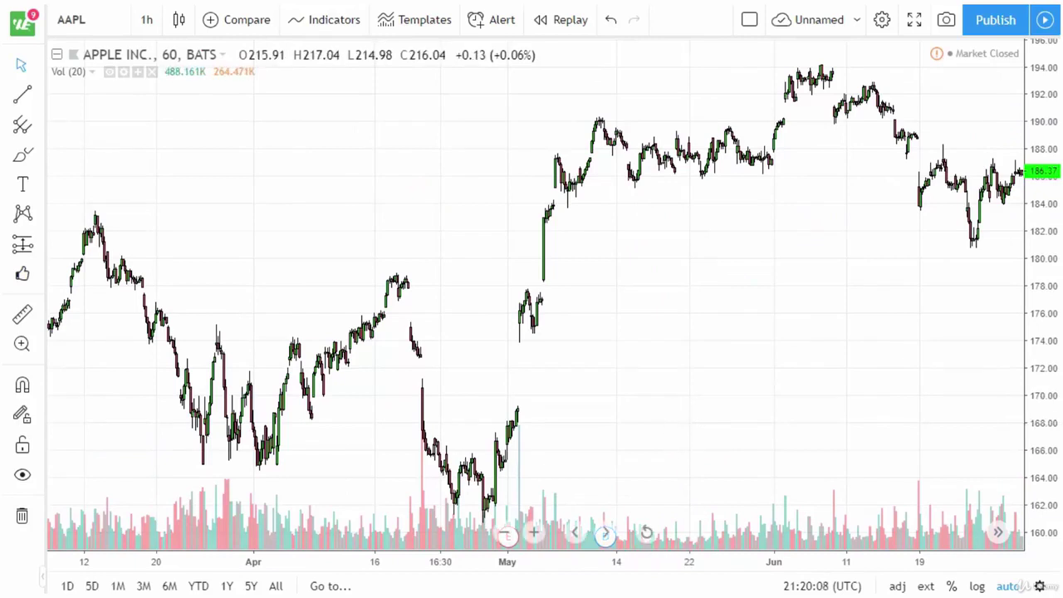
Step: Draw diverging trend lines from the late-March low and high to the May low and early-May high
left_click(191, 459)
left_click(519, 525)
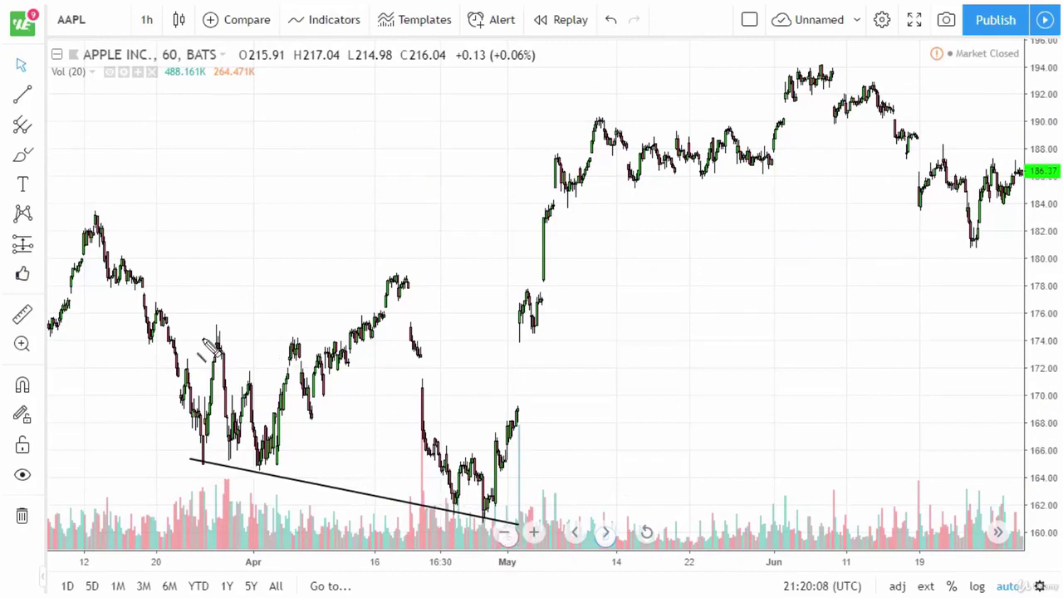
left_click(169, 335)
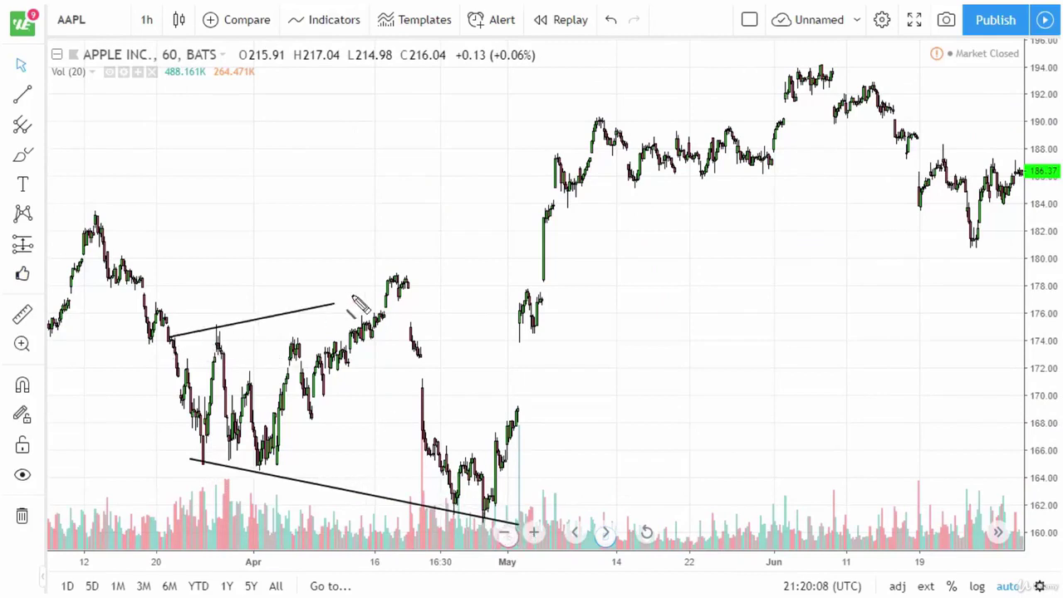
left_click(551, 243)
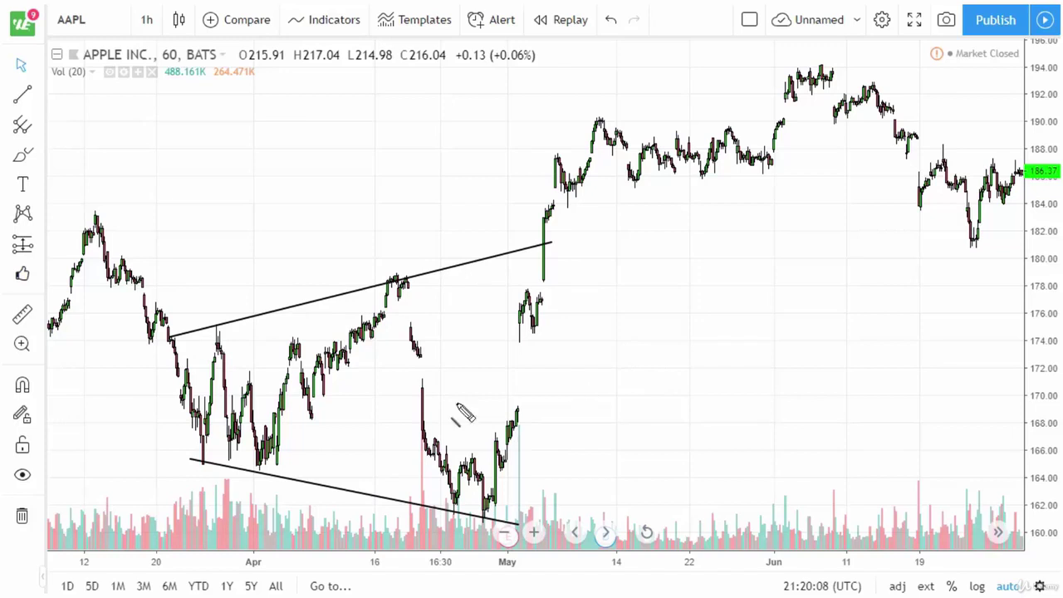
Step: Brush a downward entry arrow and vertical lines marking the pattern's height and the May breakout
left_click_drag(109, 171, 162, 280)
left_click_drag(165, 240, 163, 279)
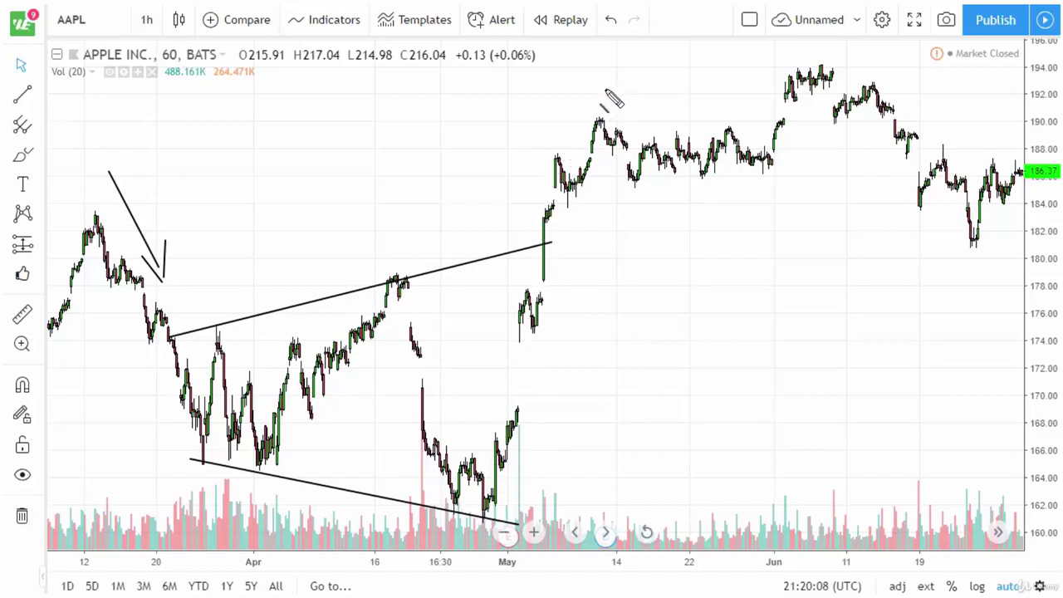
left_click_drag(145, 349, 146, 446)
left_click_drag(592, 100, 587, 222)
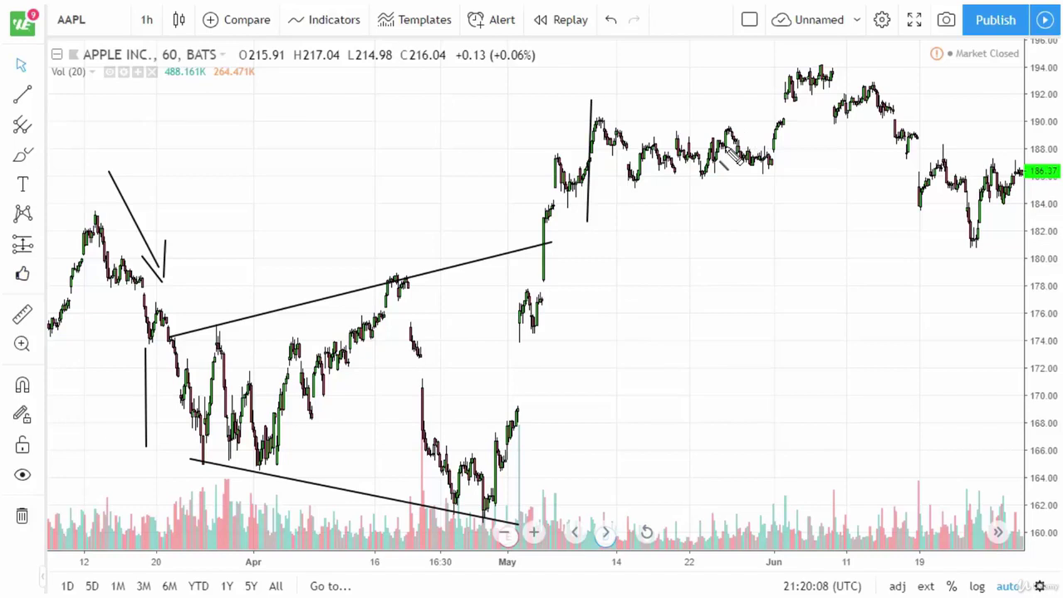
Step: Brush a vertical measured-move line below the upper trend line's end and a rising arrow toward June highs
mouse_move(576, 242)
left_mouse_down()
mouse_move(565, 493)
mouse_move(585, 521)
left_mouse_up()
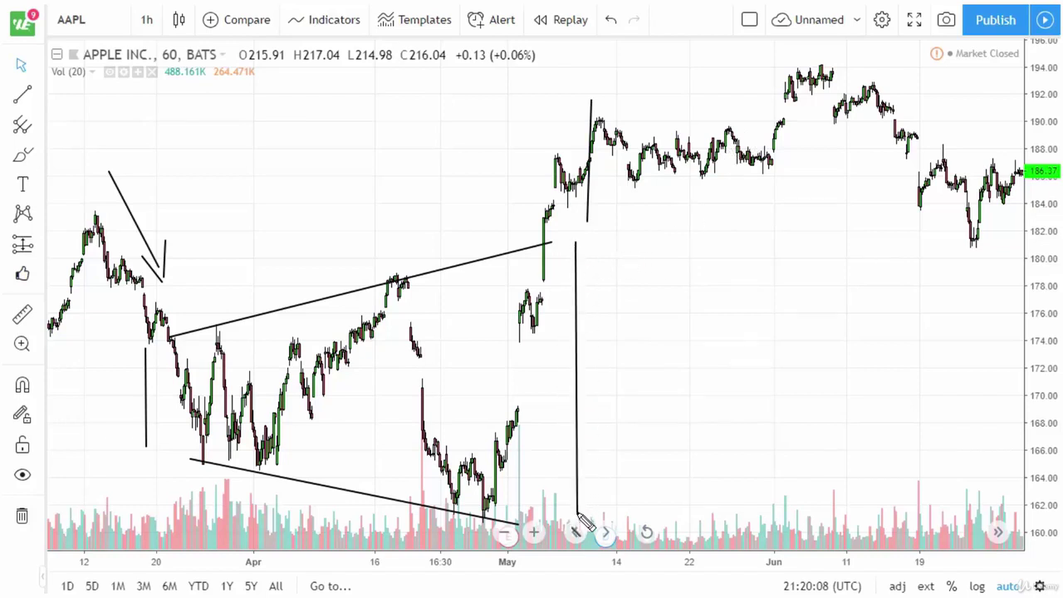
mouse_move(640, 218)
left_mouse_down()
mouse_move(912, 43)
mouse_move(907, 67)
mouse_move(910, 46)
mouse_move(874, 45)
left_mouse_up()
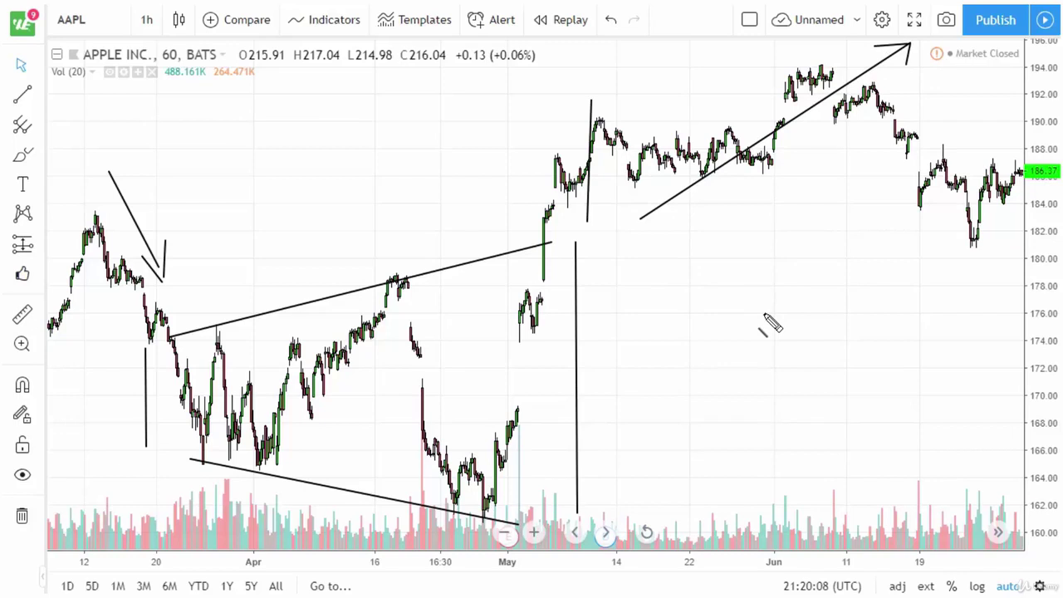